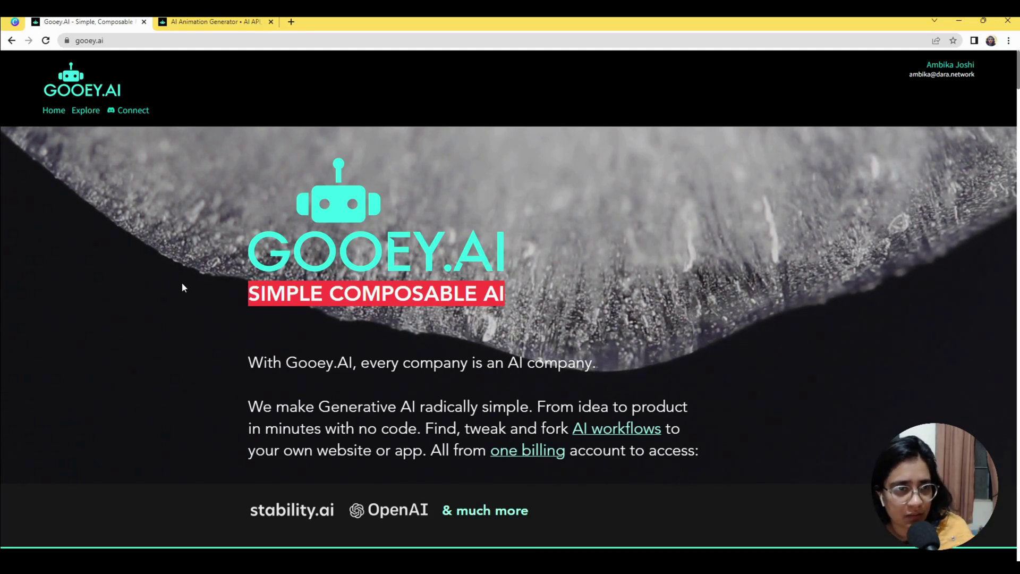
Step: Open the Explore page and scroll down to the AI Animation Generator listing
left_click(85, 110)
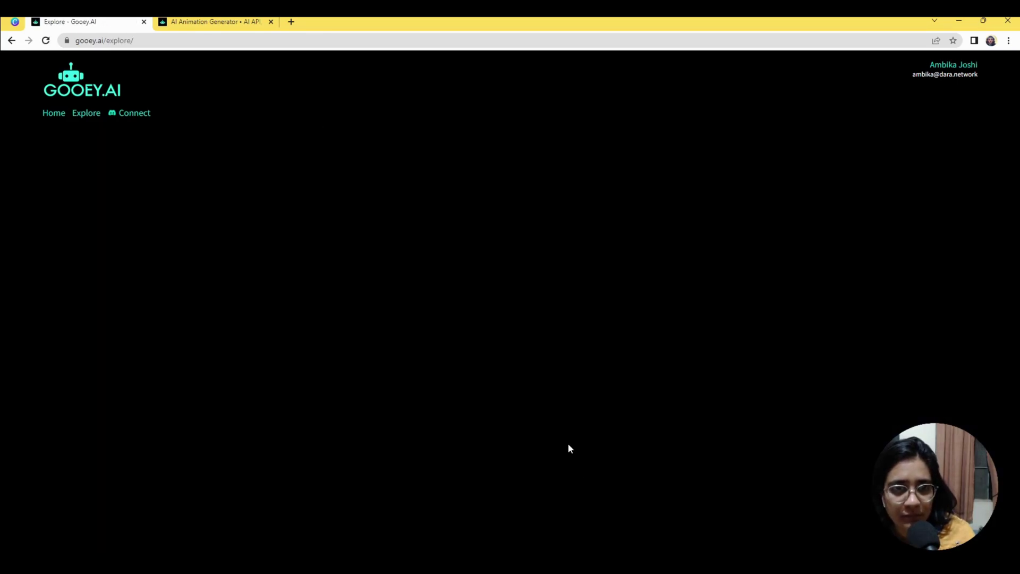
scroll(265, 375, "down", 15)
scroll(263, 375, "down", 20)
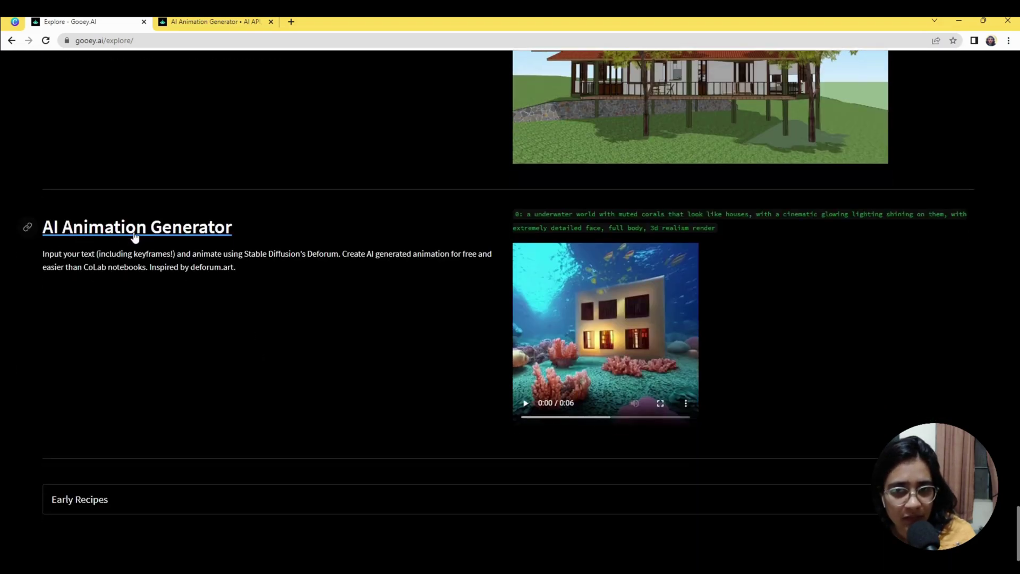
Step: Open the AI Animation Generator's Run form and play the sample output video
left_click(202, 24)
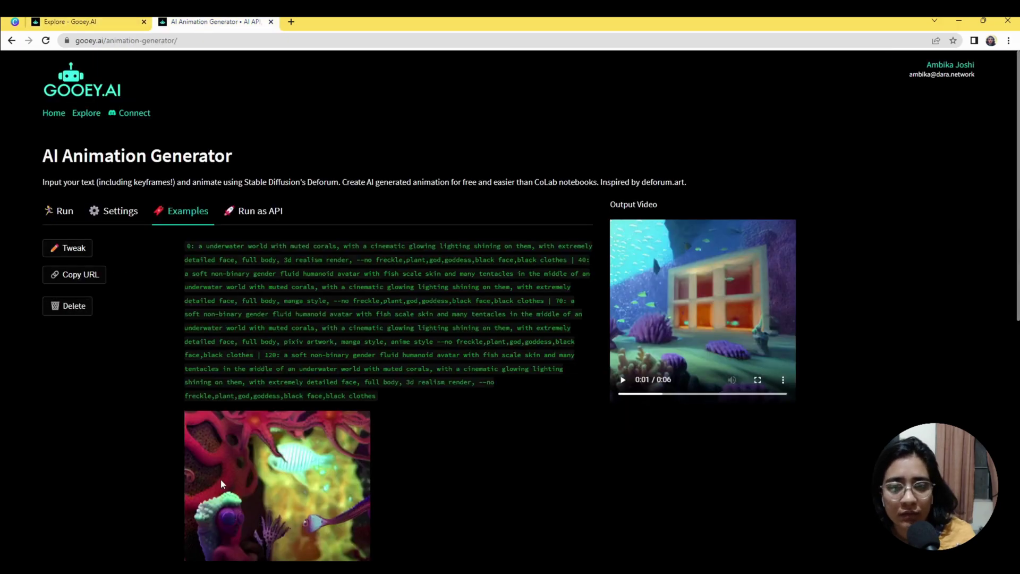
left_click(65, 211)
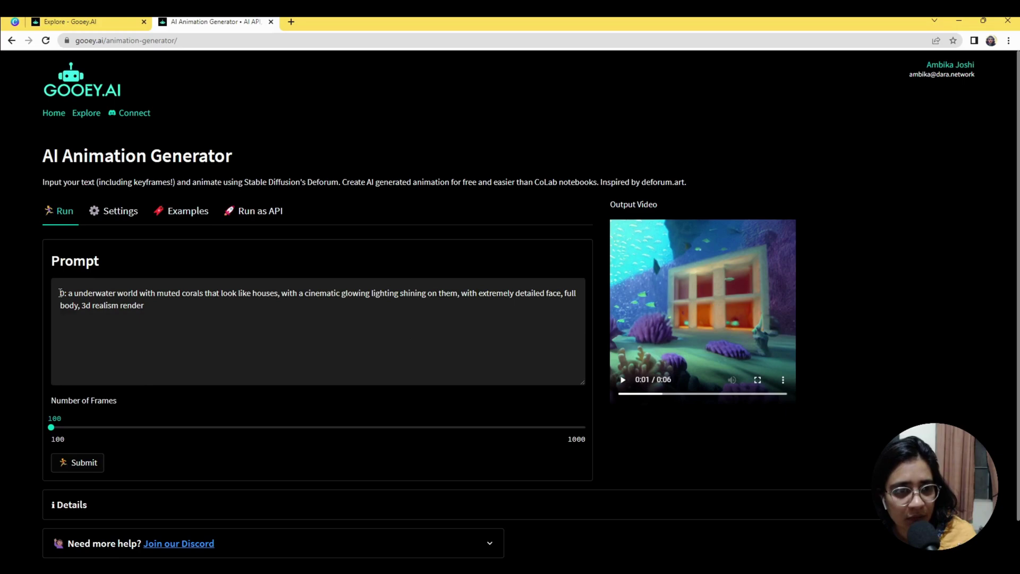
left_click(626, 380)
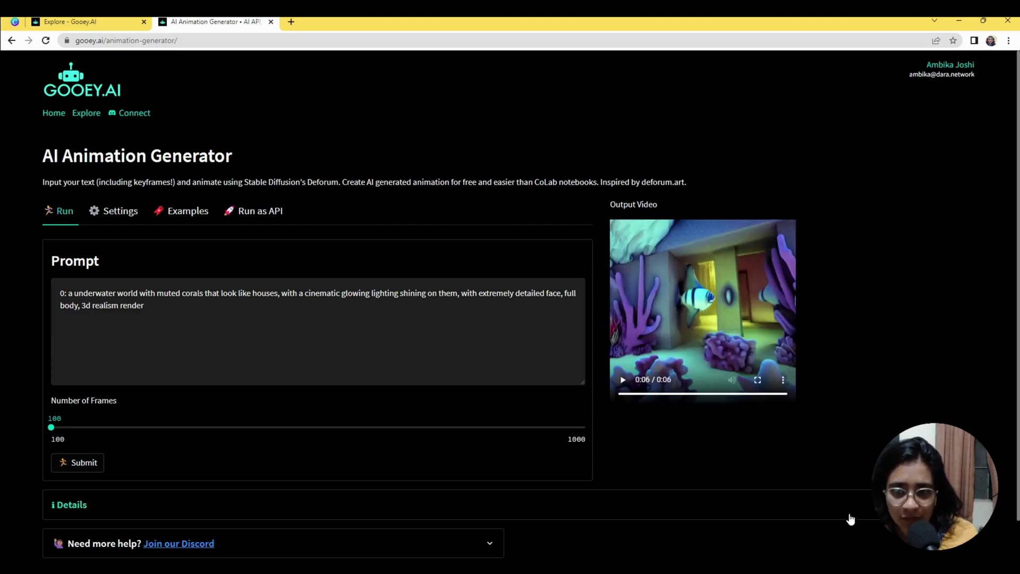
Step: Glance at Settings, then return to the coral-houses prompt and inspect its ending
left_click(114, 215)
left_click(66, 219)
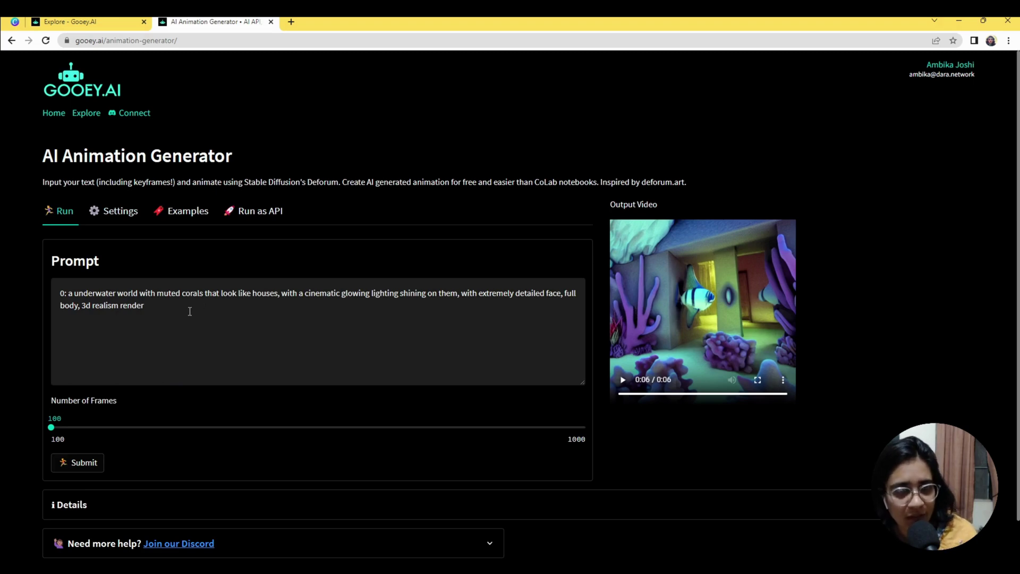
left_click_drag(178, 312, 68, 294)
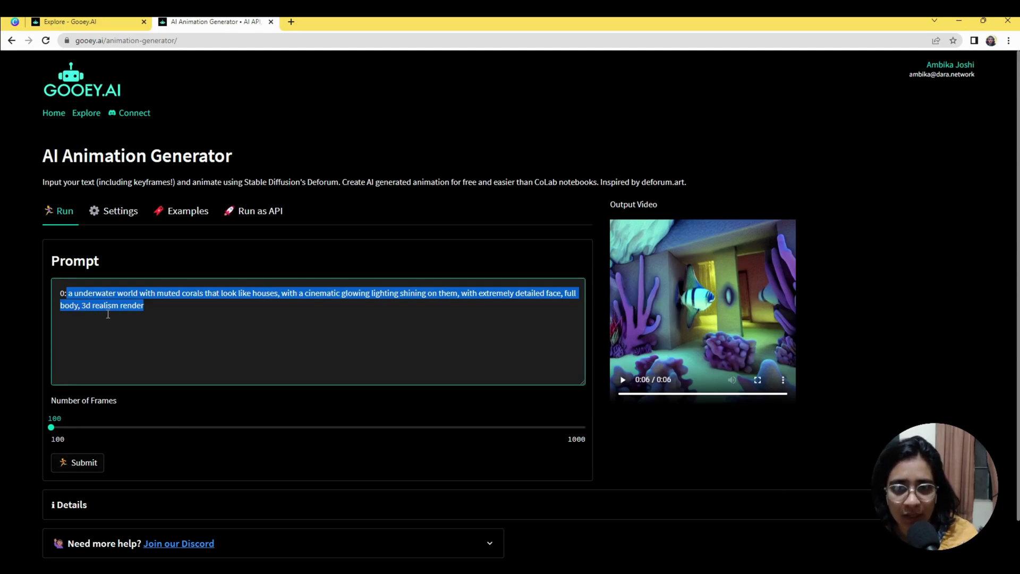
left_click(162, 315)
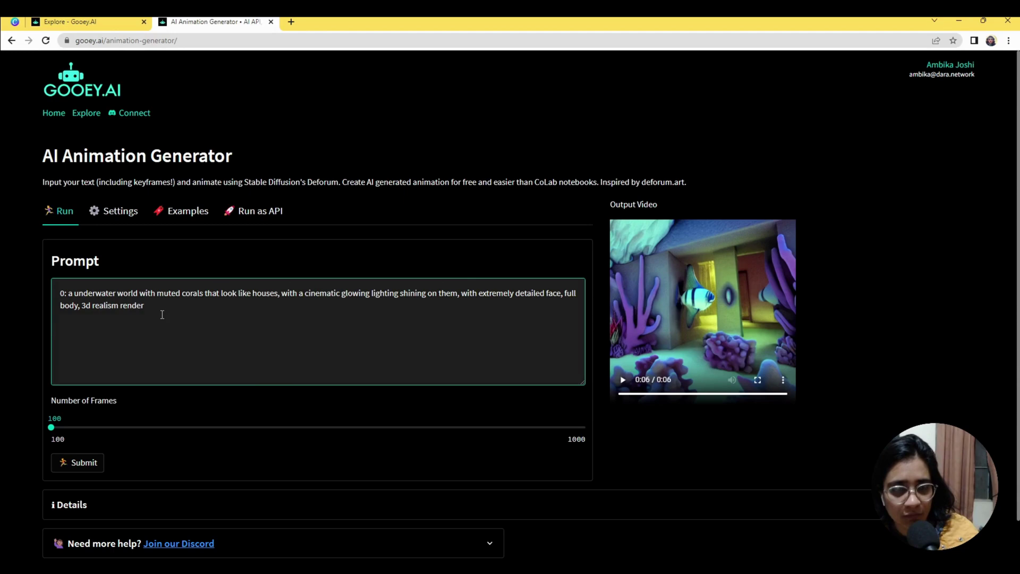
left_click(54, 26)
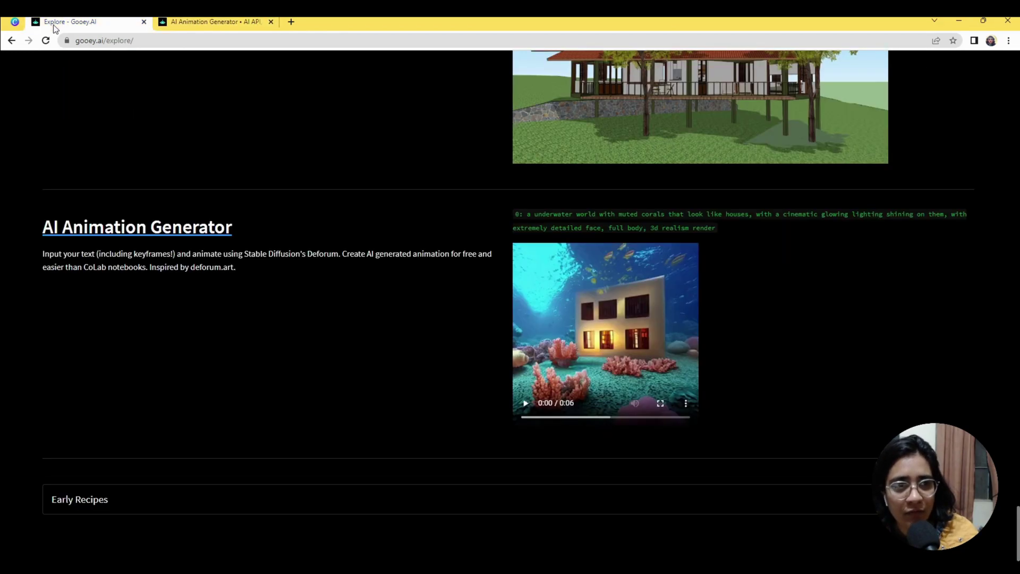
key("Home")
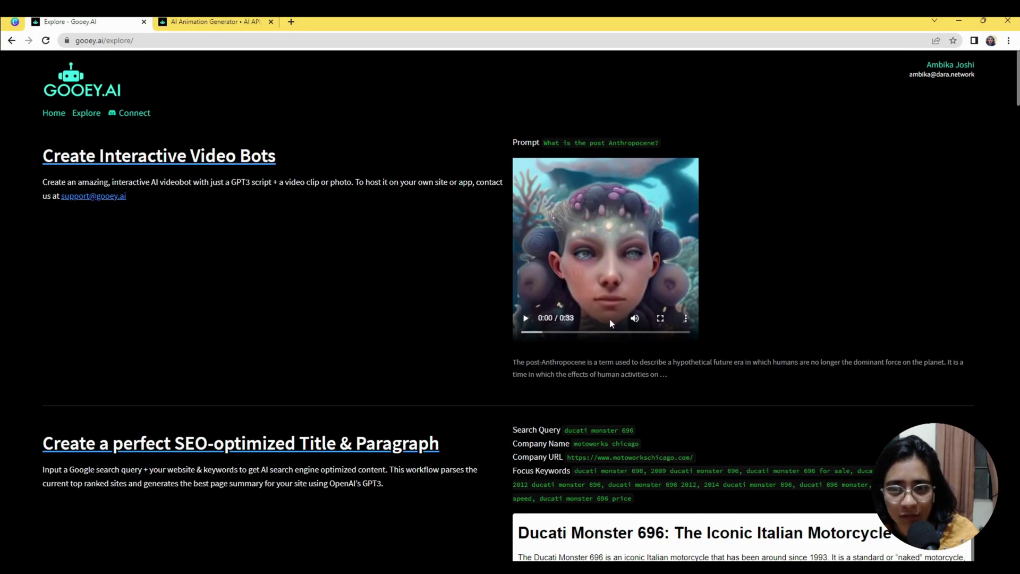
left_click(635, 318)
left_click(522, 318)
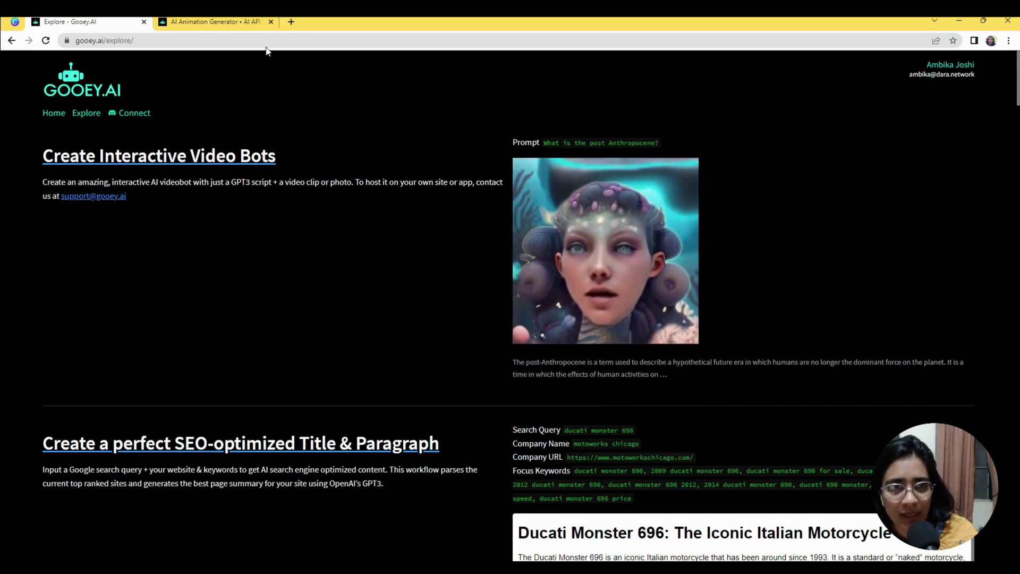
left_click(181, 20)
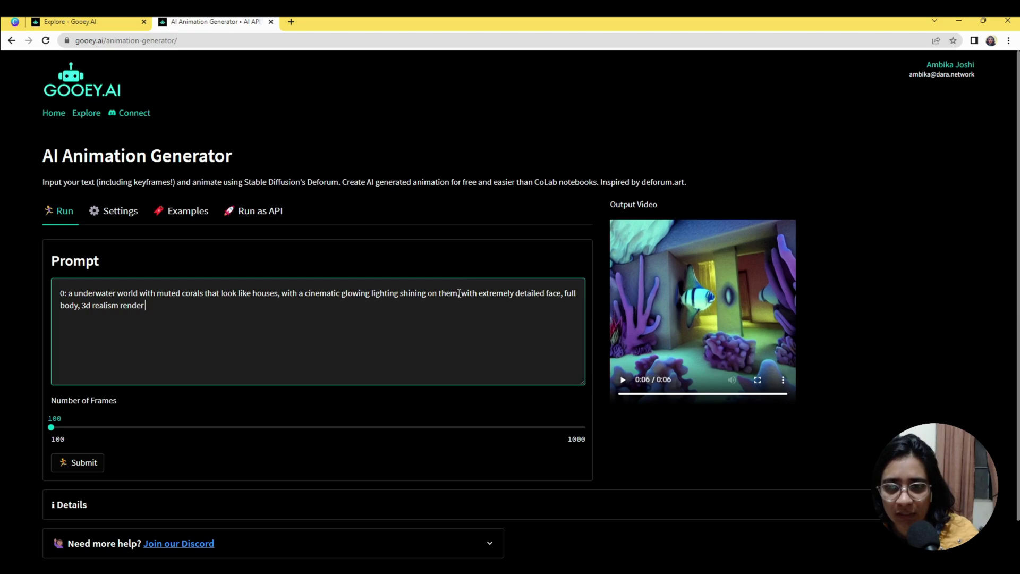
Step: Delete ', with extremely detailed face, full body' from the coral-houses prompt
left_click_drag(459, 293, 565, 294)
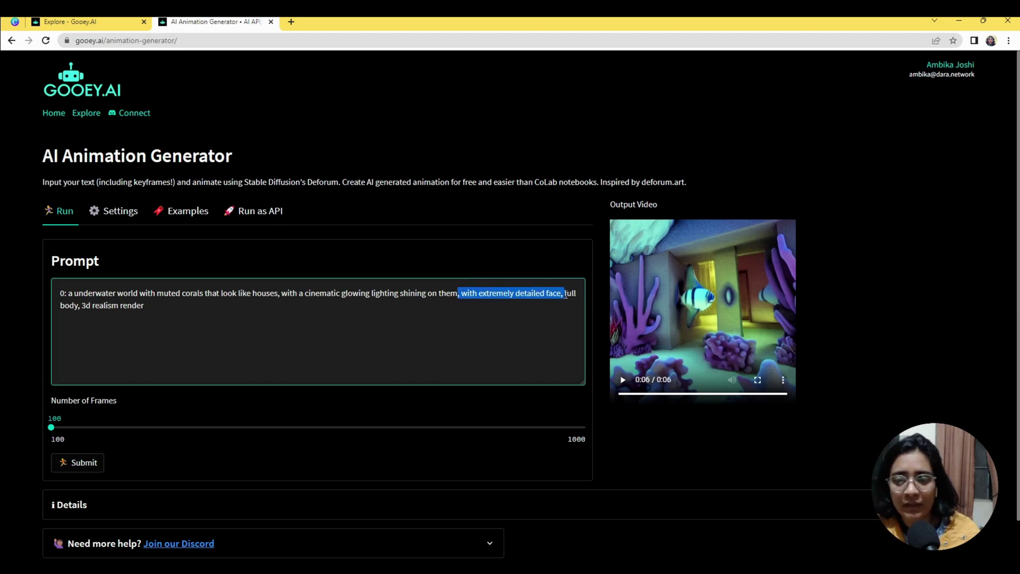
left_click(78, 306, "shift")
key("BackSpace")
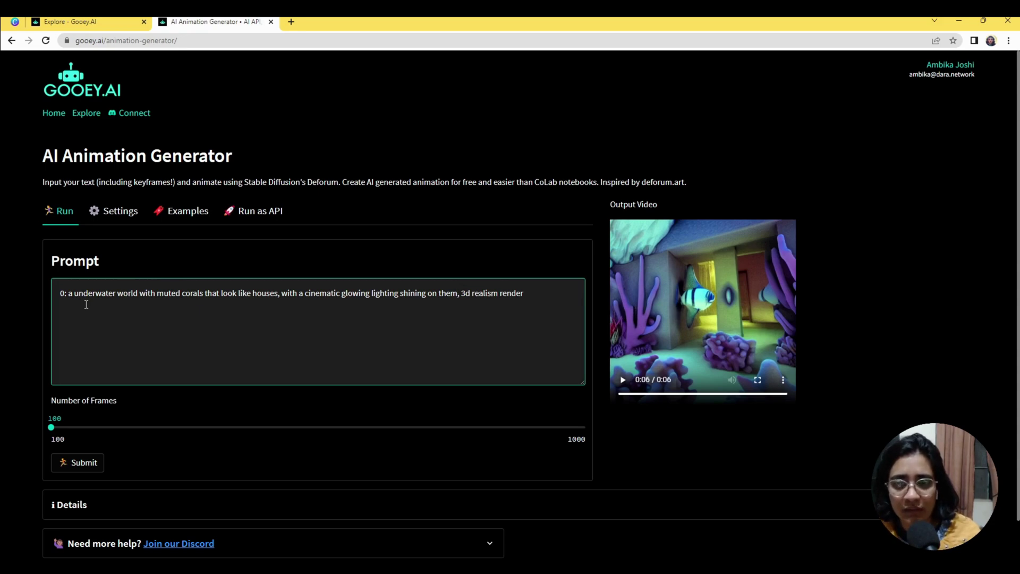
left_click_drag(554, 293, 51, 291)
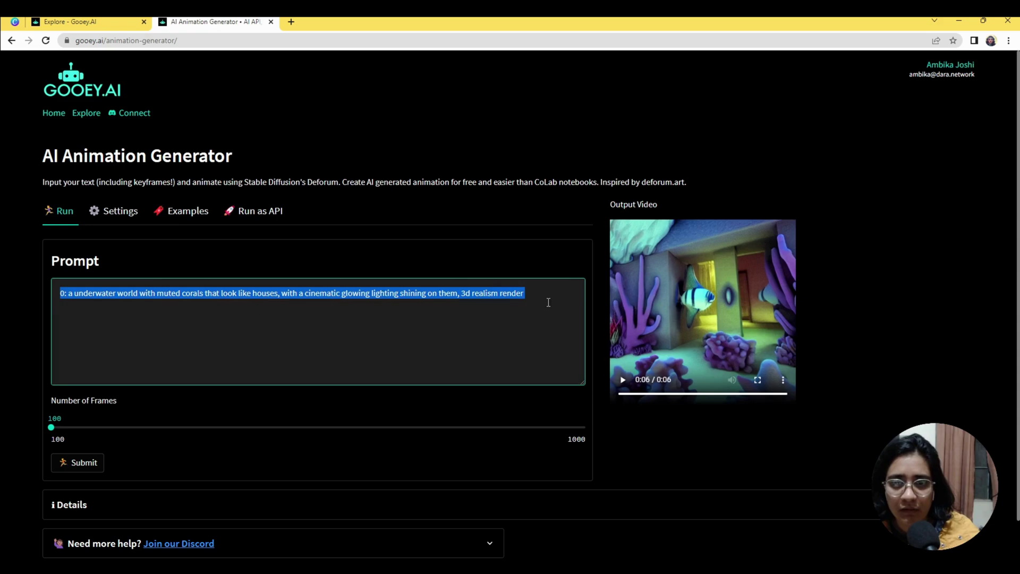
left_click(460, 294)
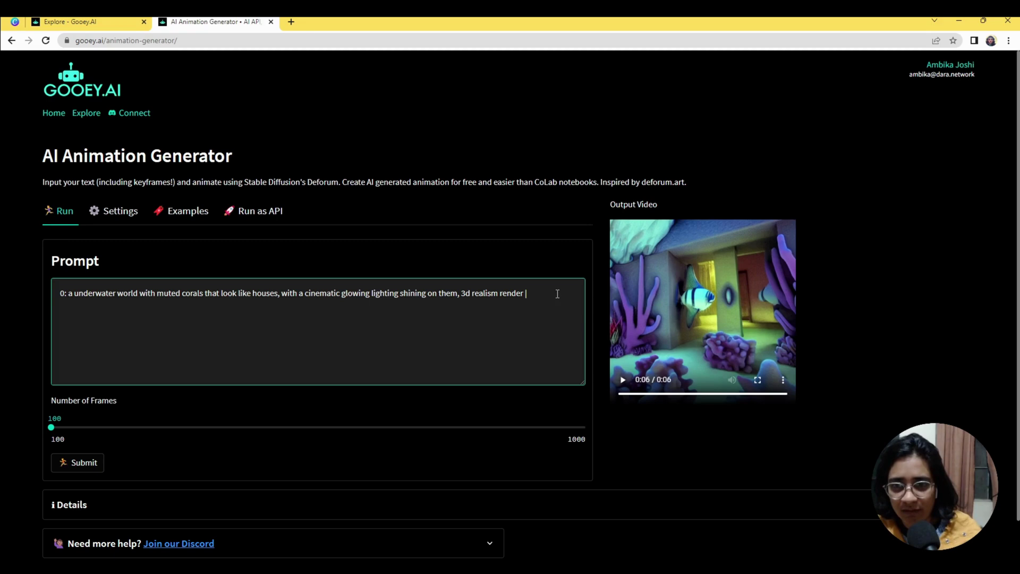
Step: Add keyframe '50:' for a desert house with cactus, cinematic glowing lighting shining on it, 3d realism render
type("50")
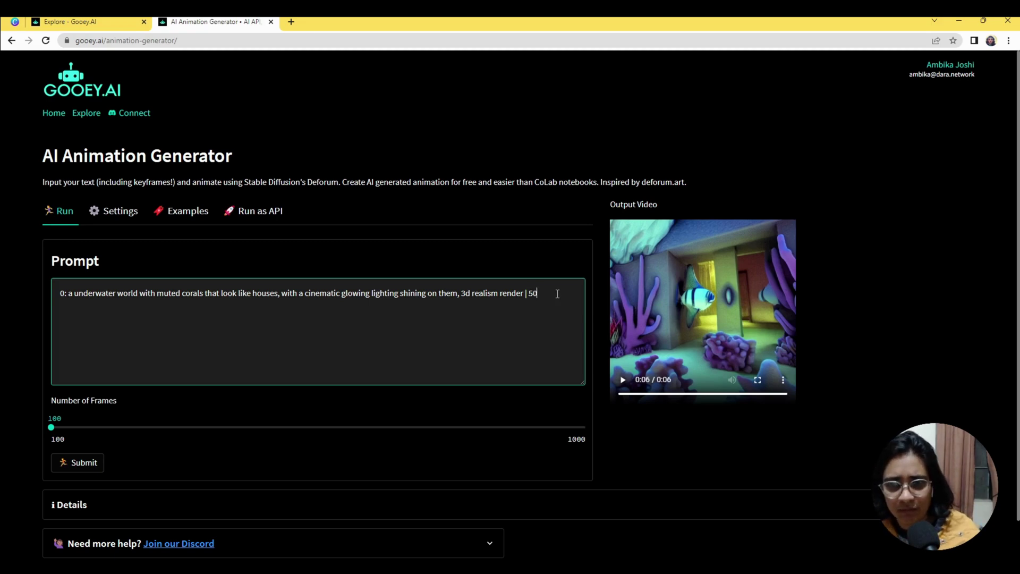
type(":")
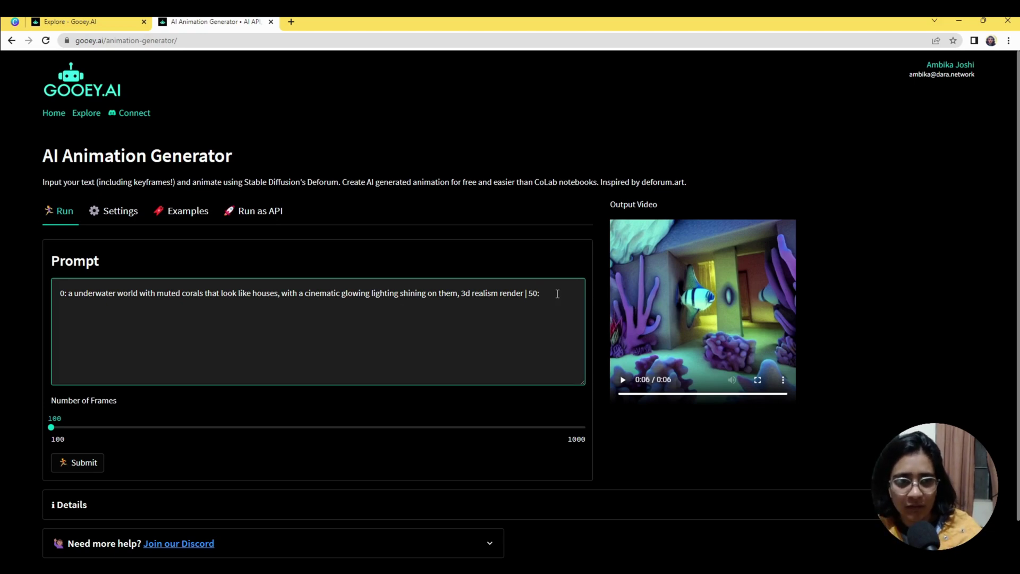
type("a")
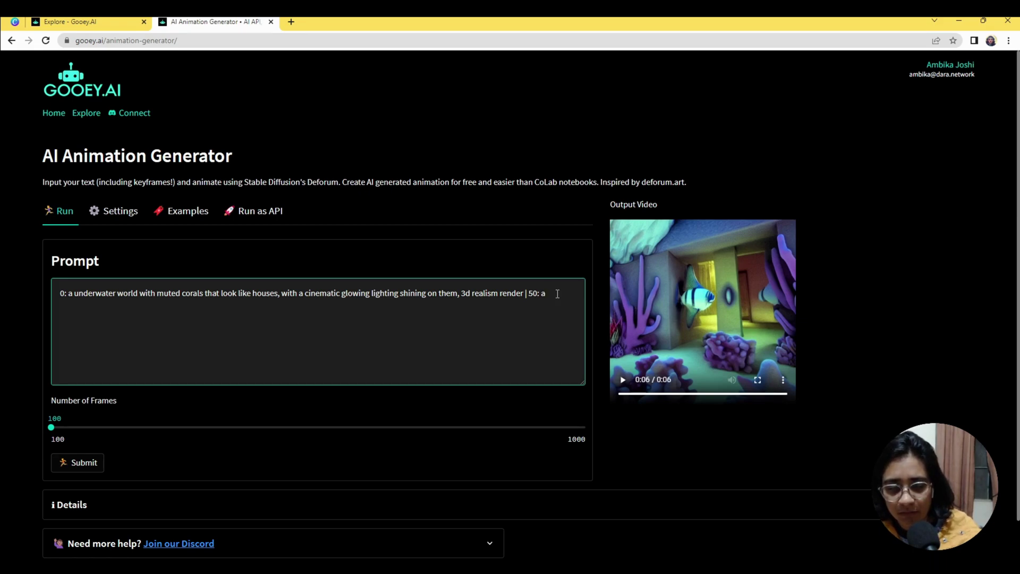
type(" house ")
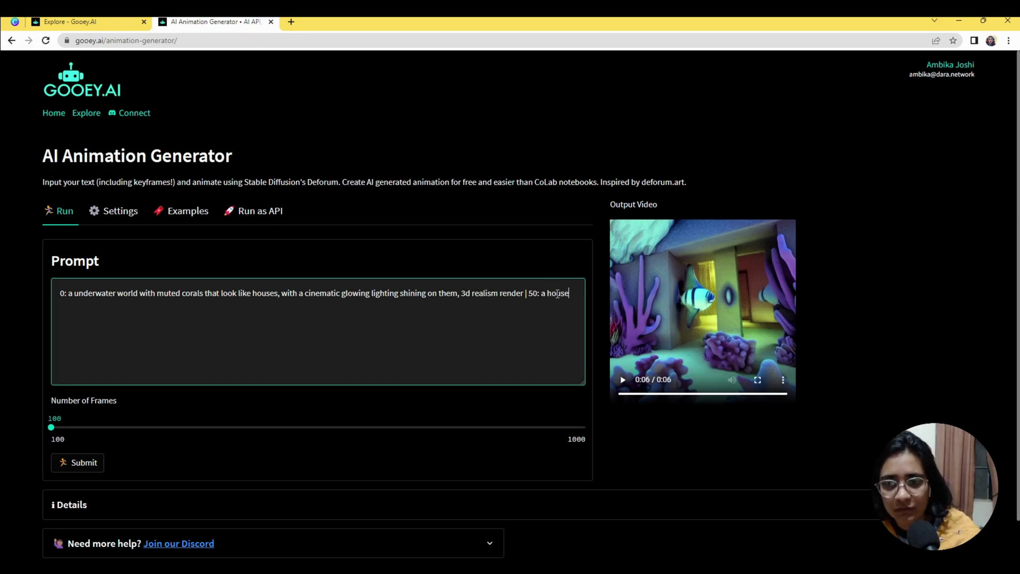
type("in the de")
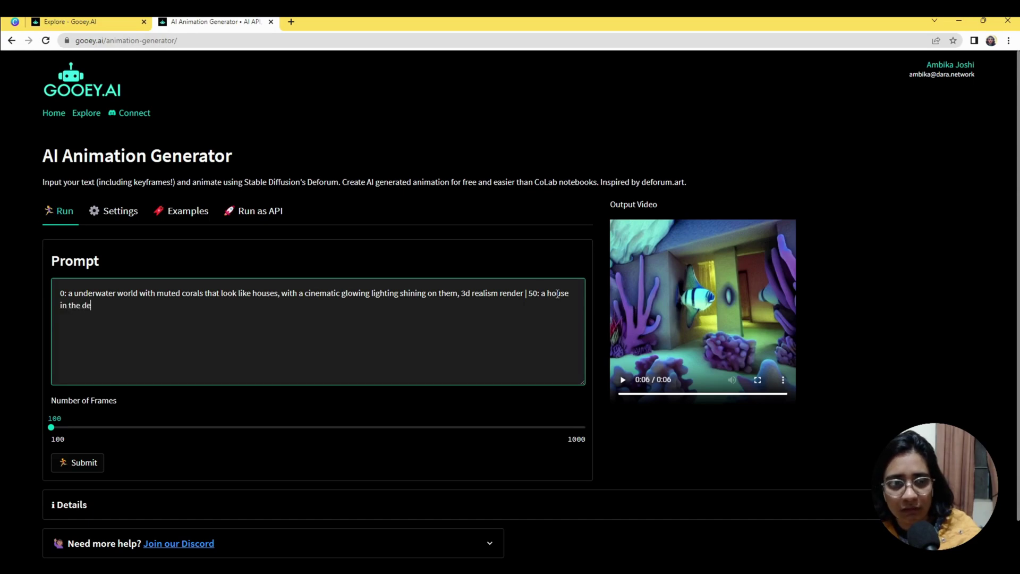
type("sert")
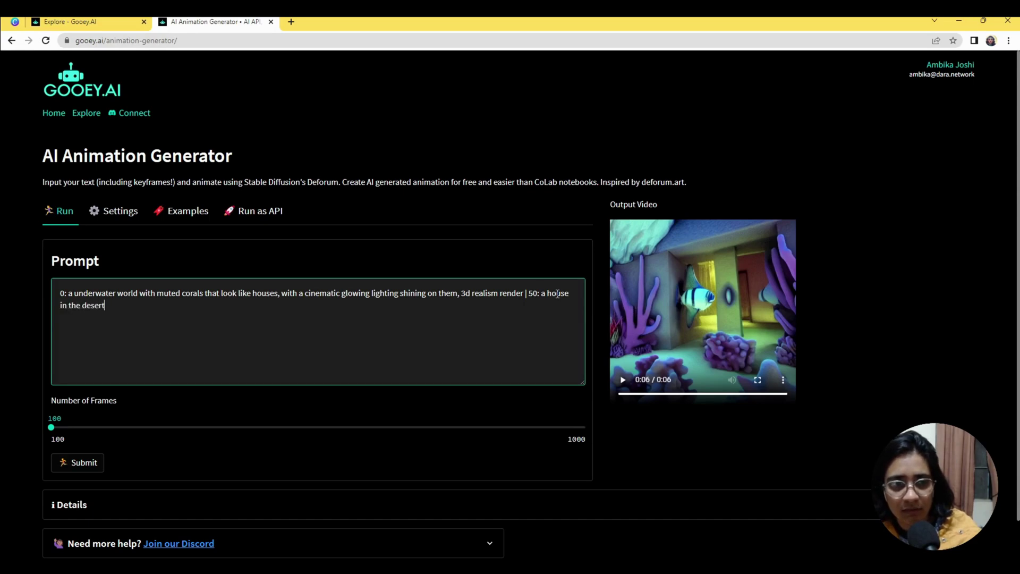
type(" with ")
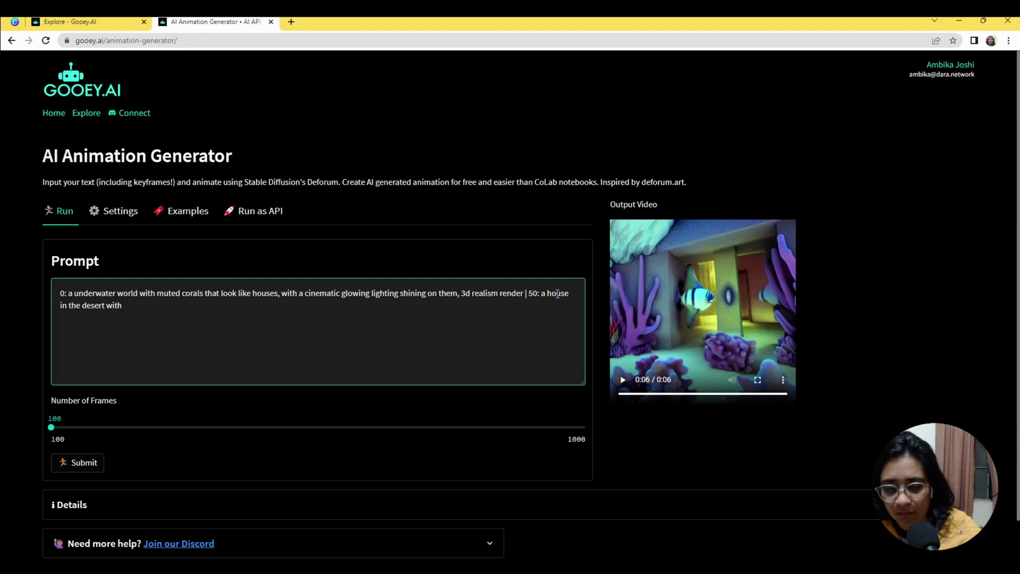
type("cactus a")
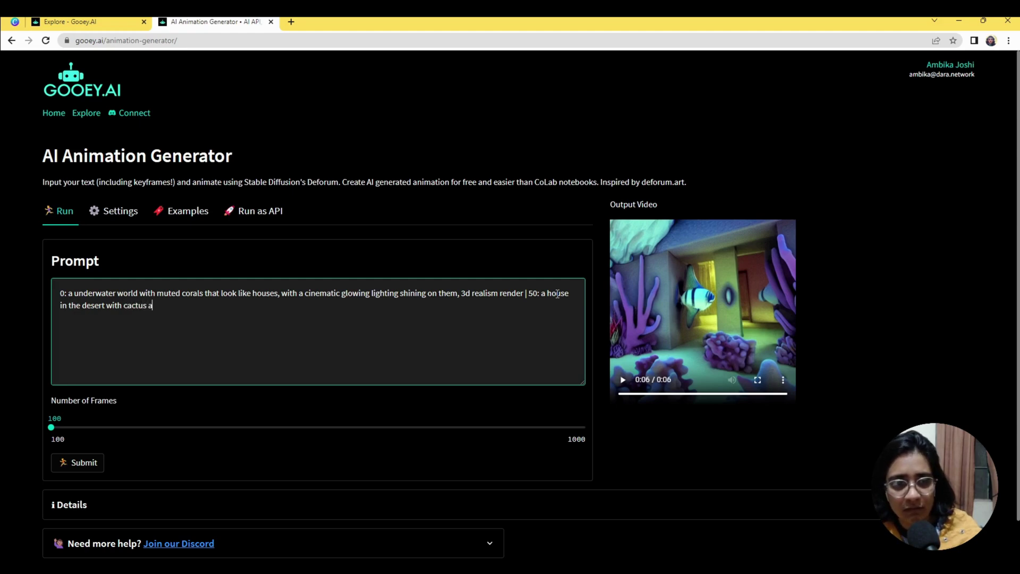
type("ro")
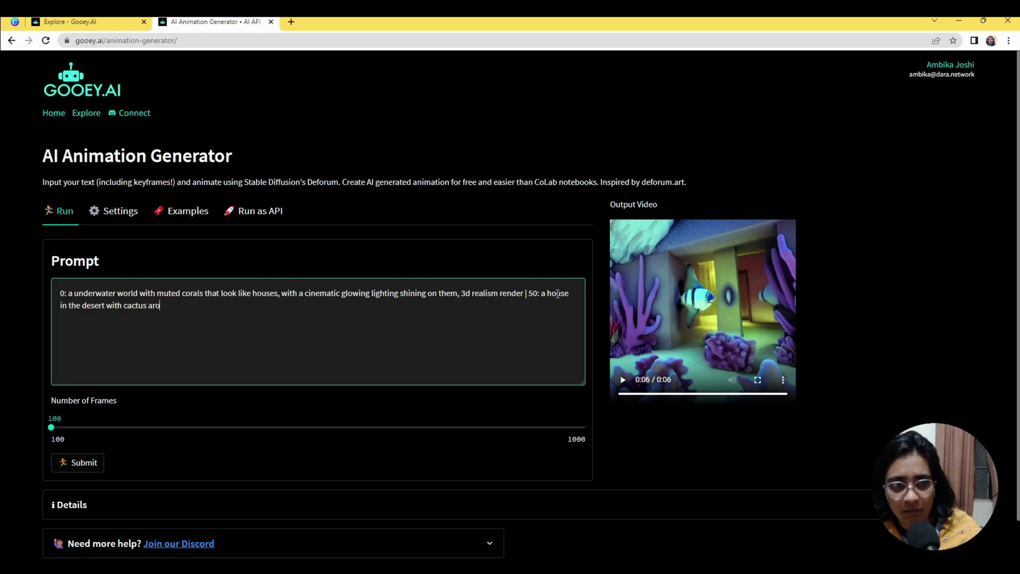
type("nd")
key("BackSpace")
key("BackSpace")
type("und ")
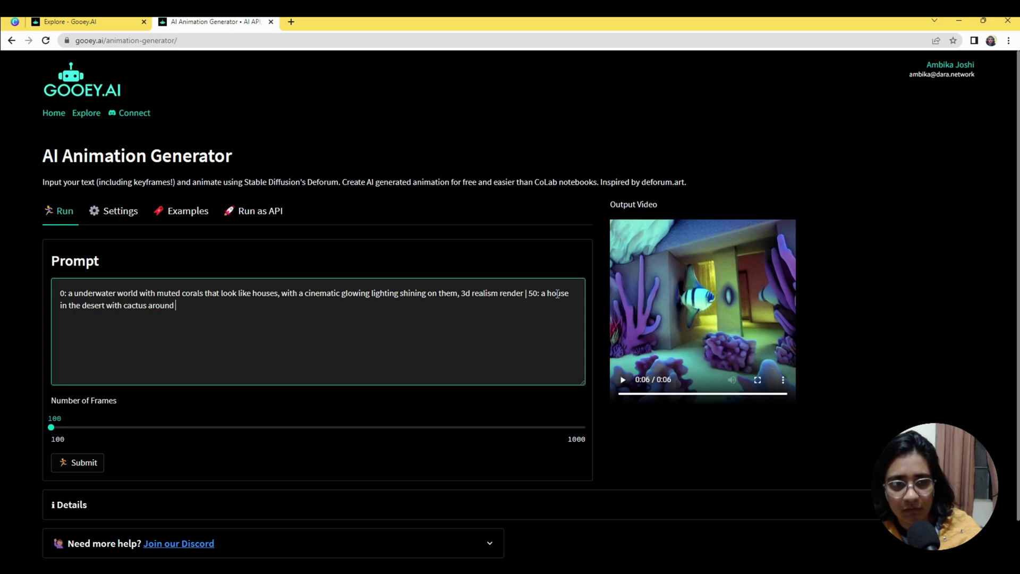
type("it, wi")
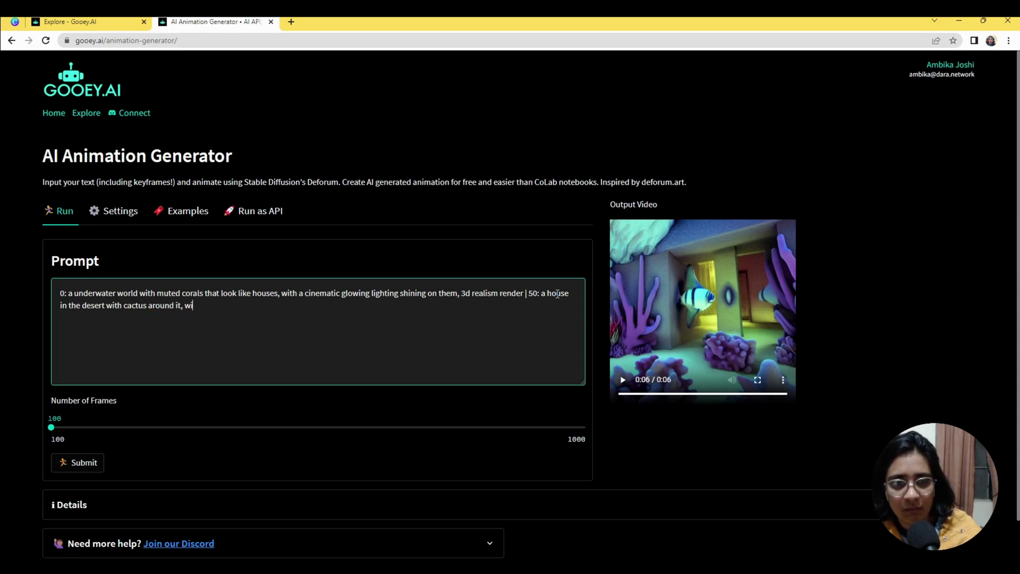
type("th a cinematic gllow")
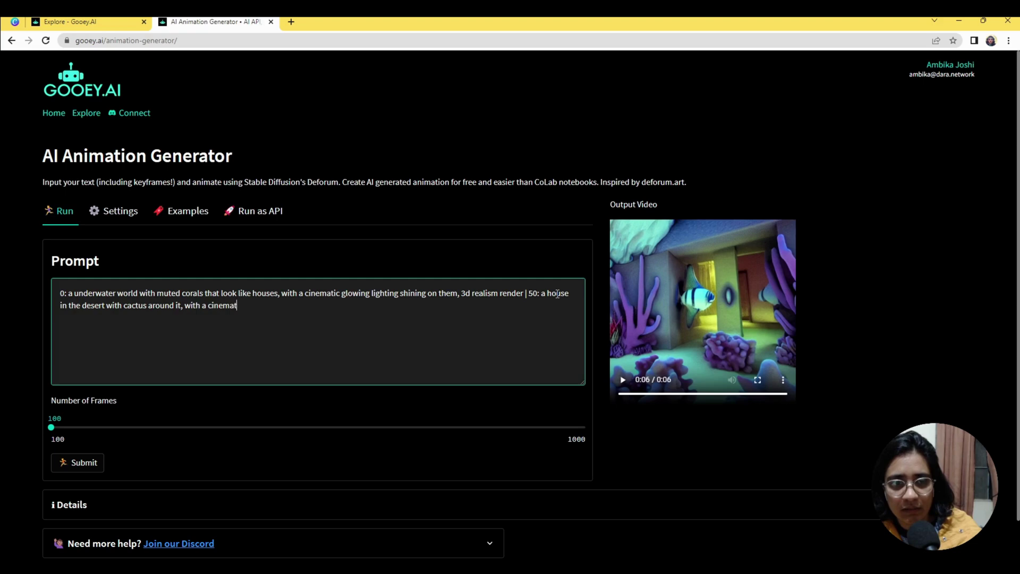
key("BackSpace")
key("BackSpace")
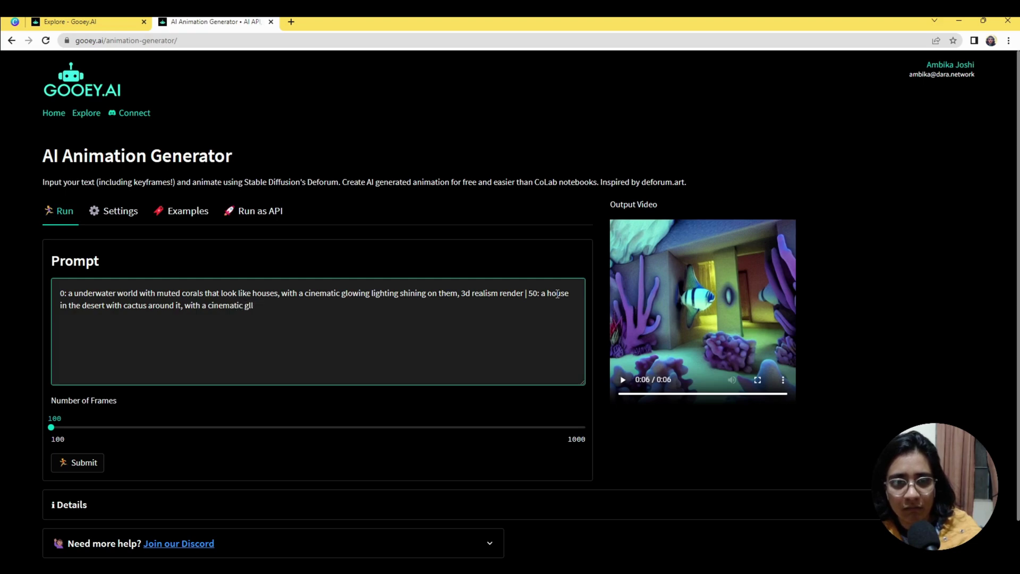
type("owing")
key("BackSpace")
key("BackSpace")
key("BackSpace")
key("BackSpace")
key("BackSpace")
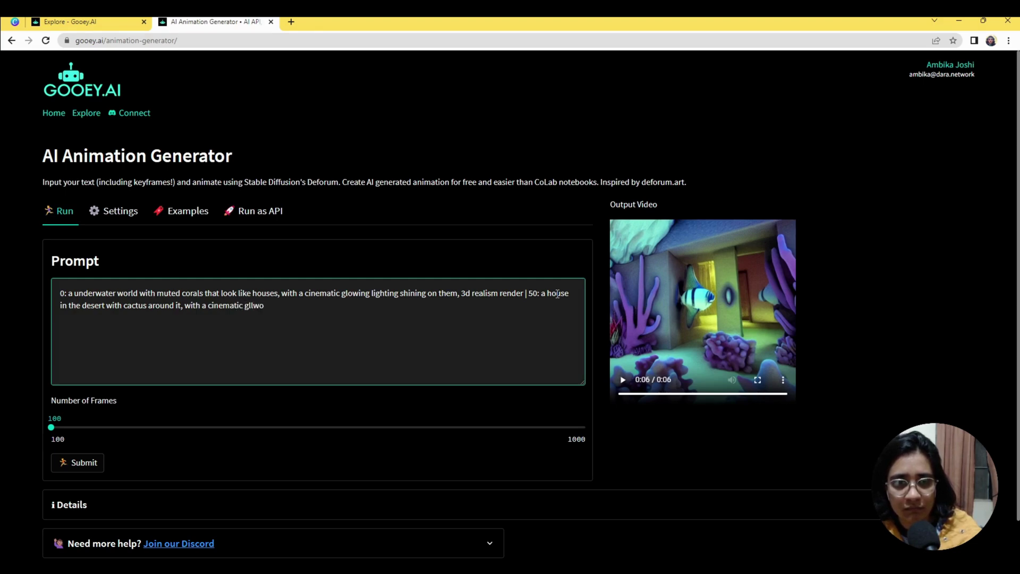
type("owing light")
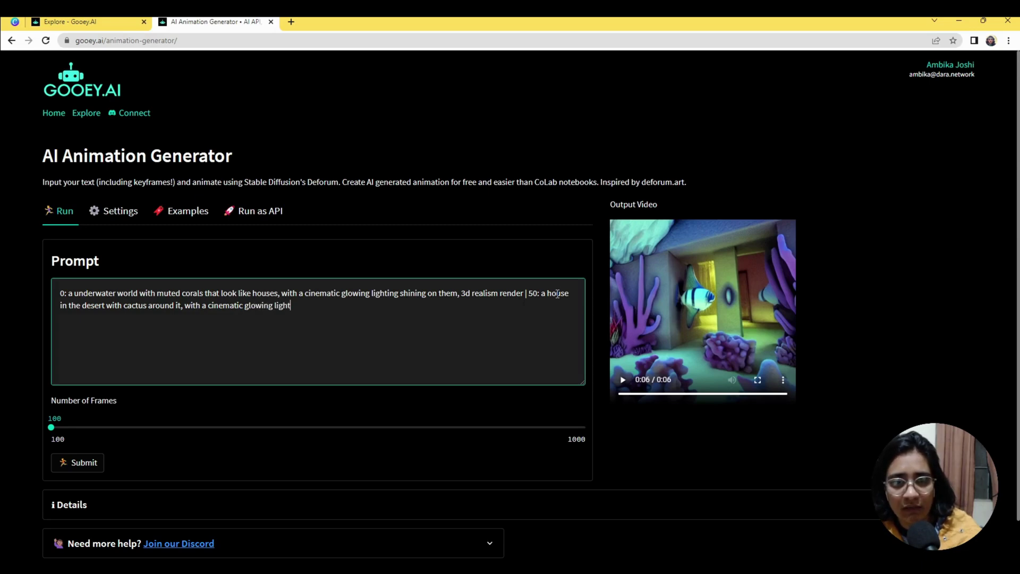
type("ing shining")
key("BackSpace")
key("BackSpace")
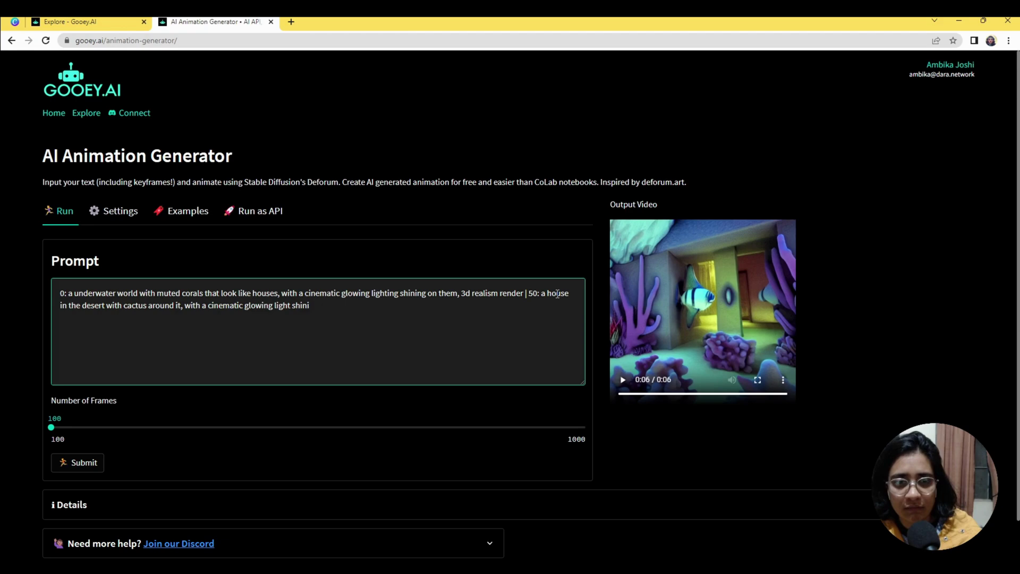
type("ng of")
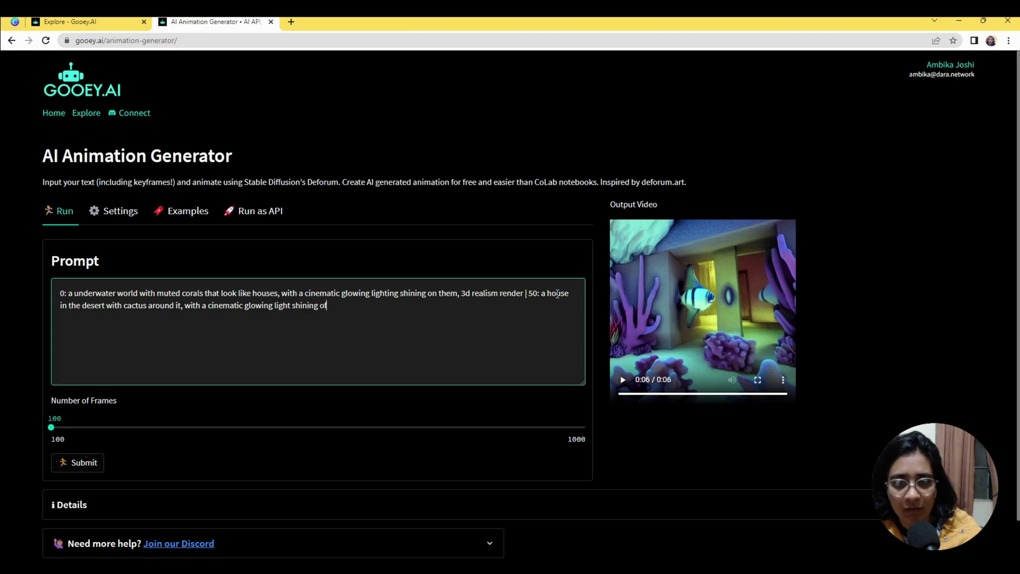
key("BackSpace")
type("n it, 3")
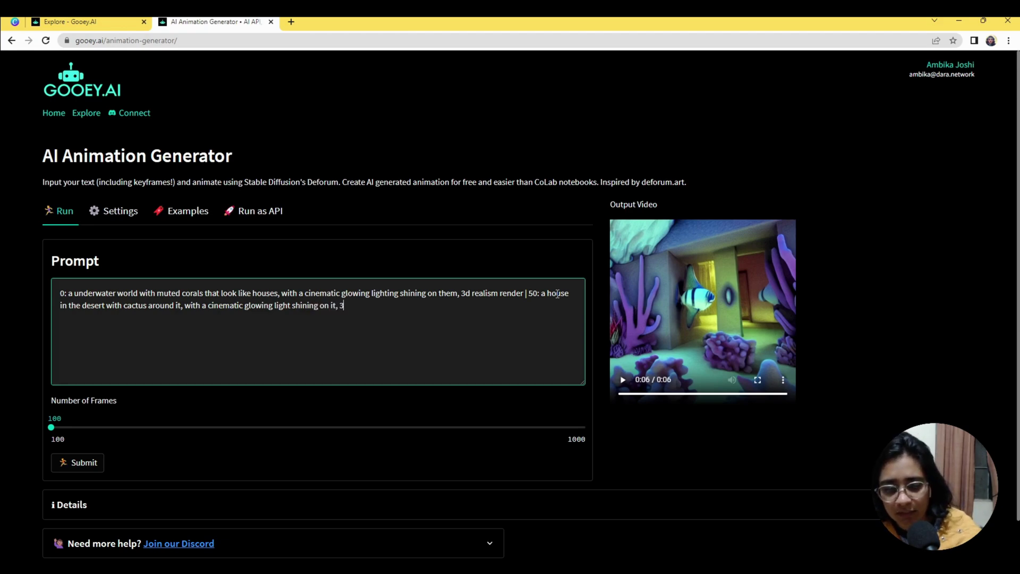
type("d reali")
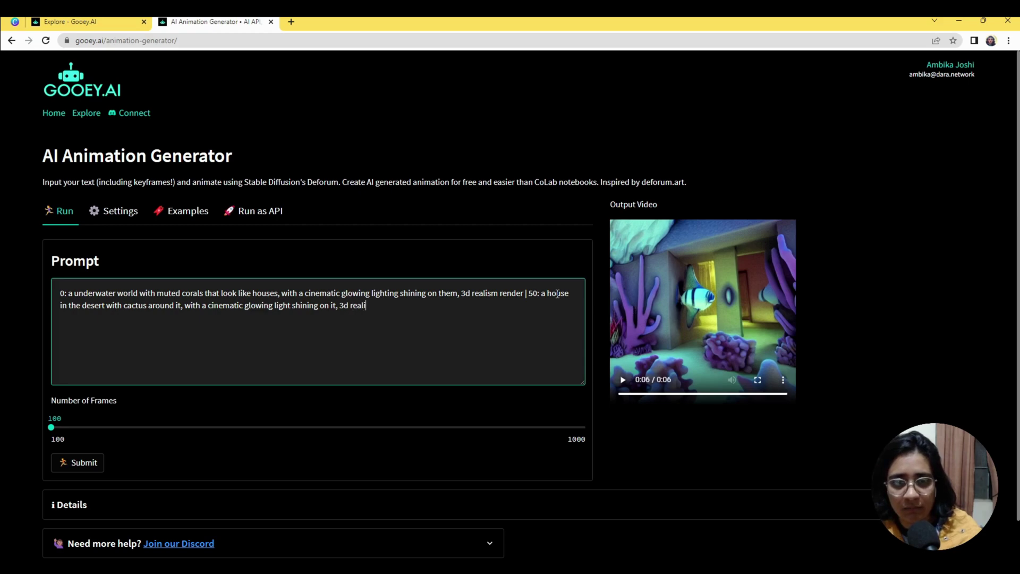
type("sm render")
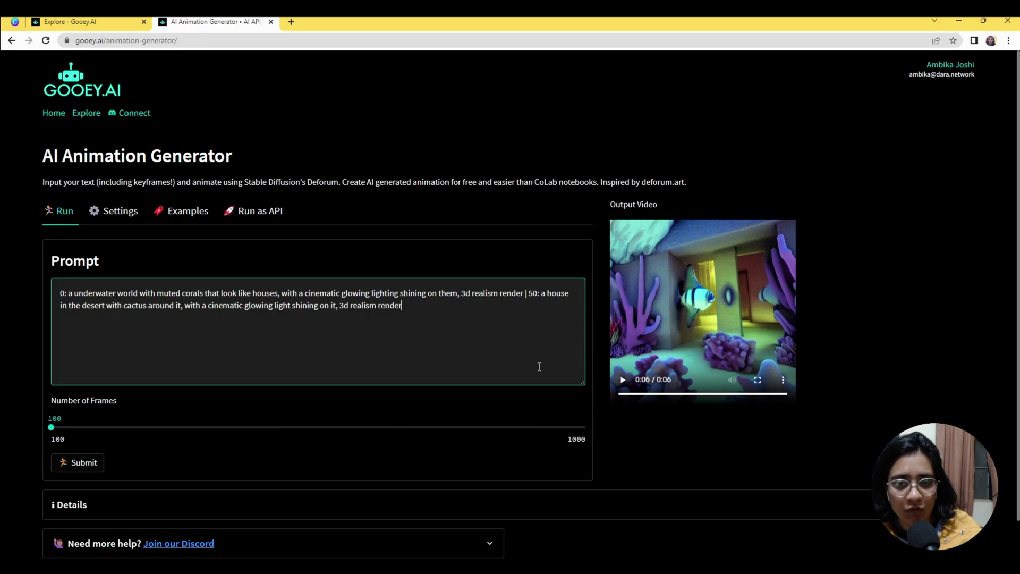
Step: Review the complete two-keyframe prompt and submit it for rendering at 100 frames
triple_click(356, 294)
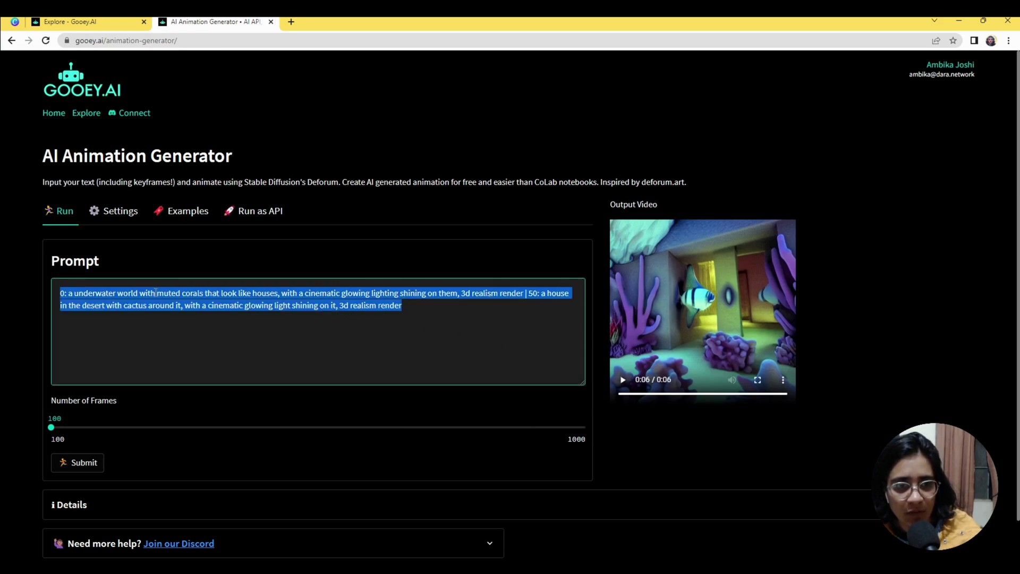
key("Right")
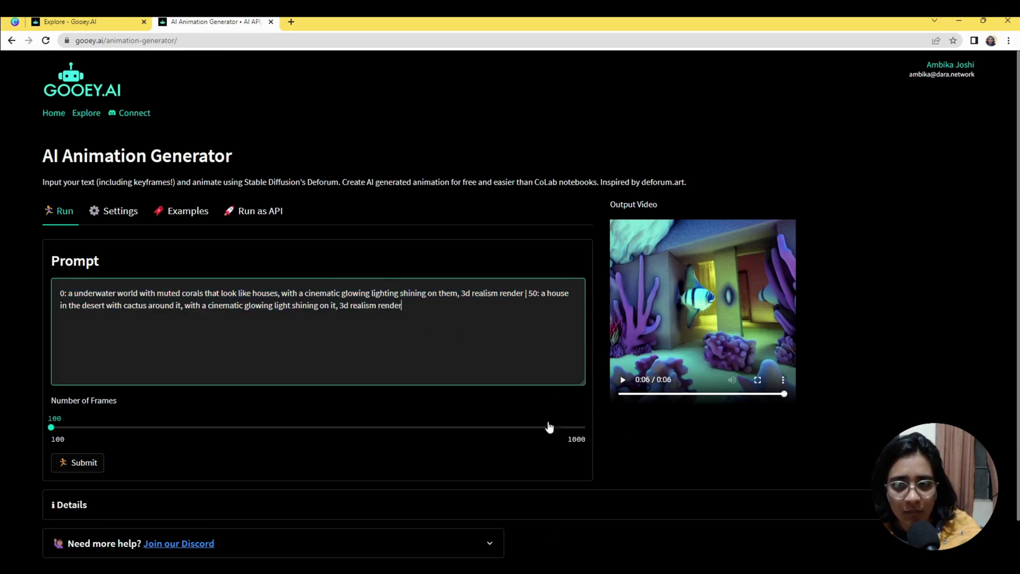
left_click(82, 464)
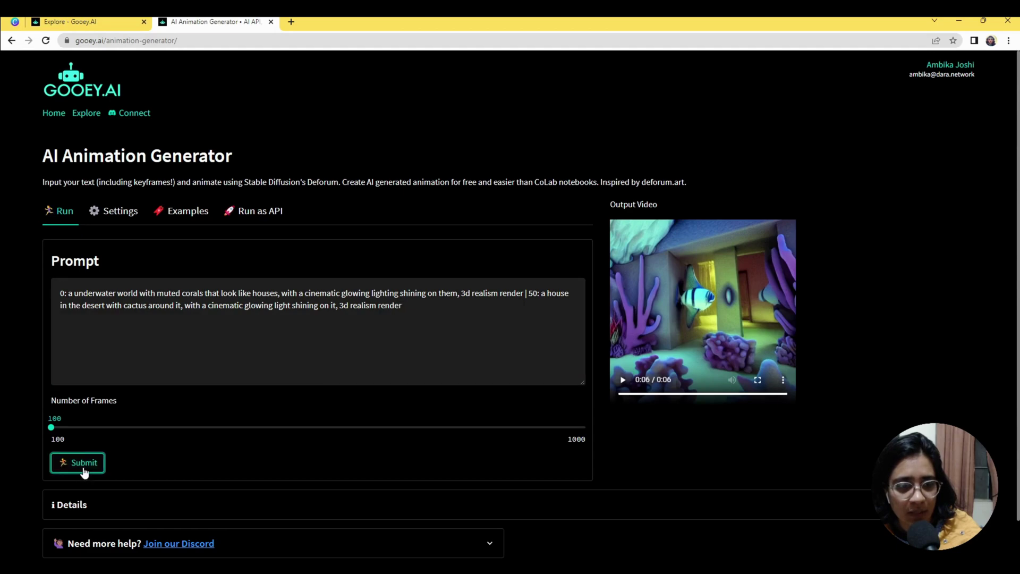